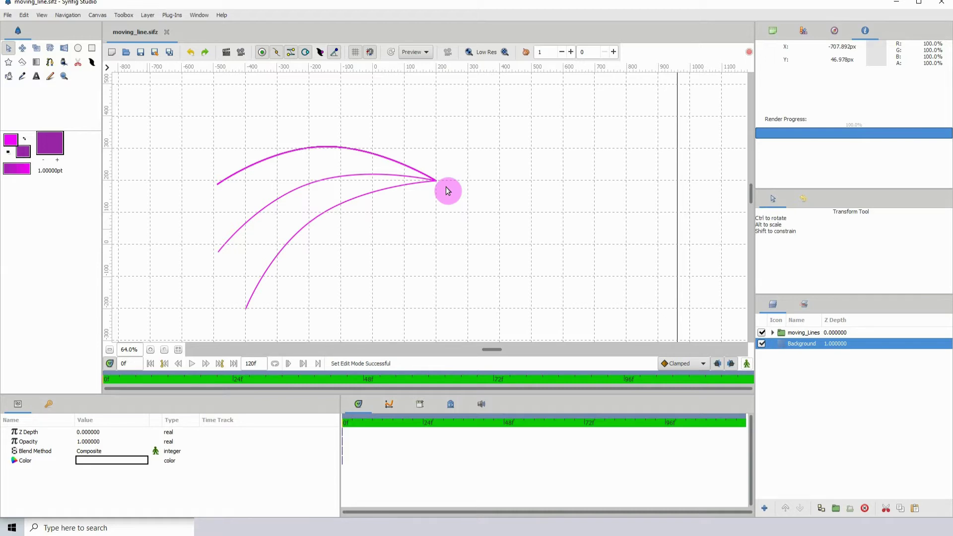
Play the magenta spiral animation through to frame 120, then open and dismiss the File menu
key(space)
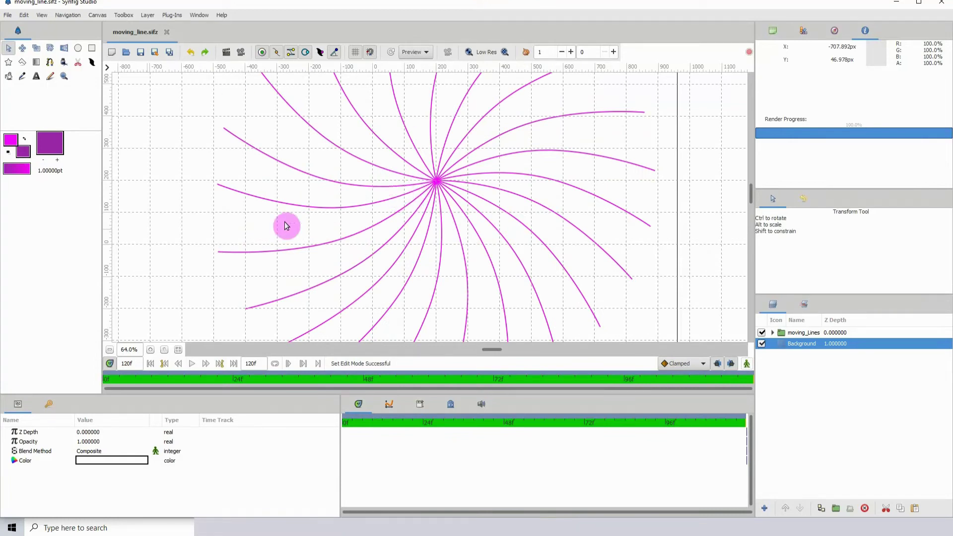
click(8, 15)
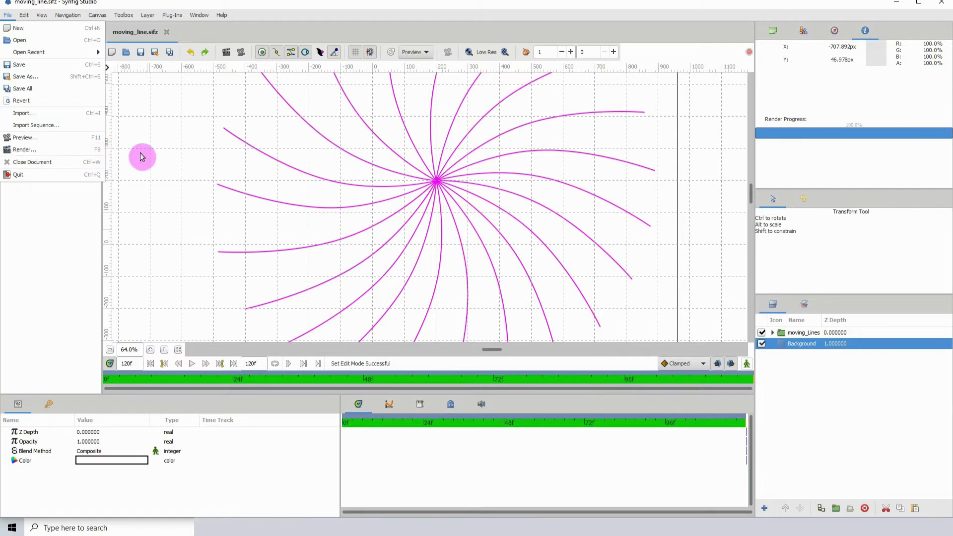
click(223, 75)
Open Render Settings showing moving_line.mov via ffmpeg at 1920×1080, and move the dialog aside
click(227, 52)
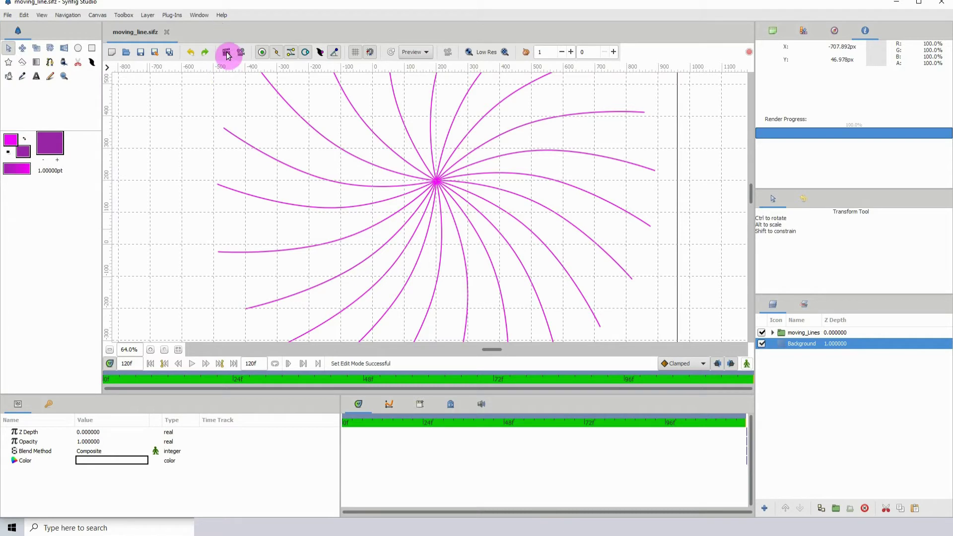
drag(399, 143, 323, 109)
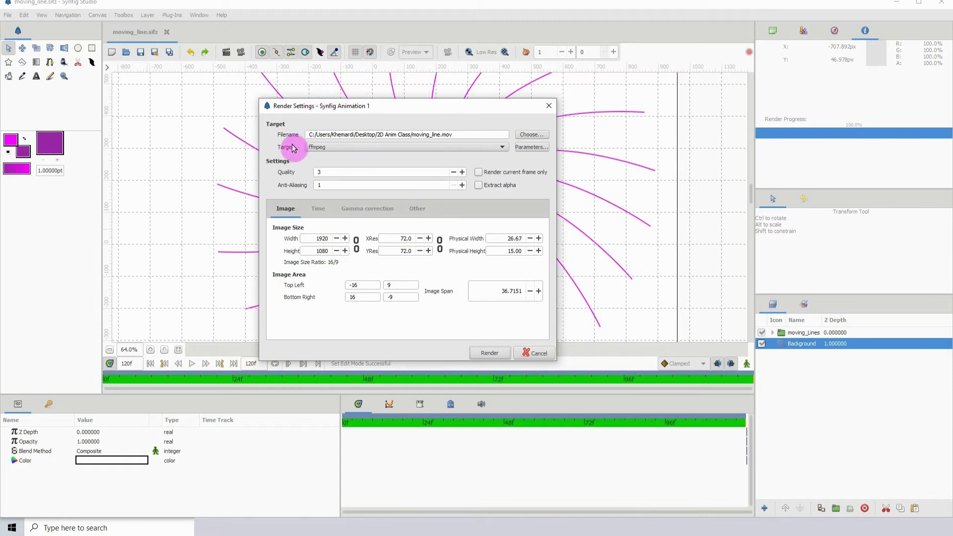
Point the render output to moving_line.mov inside the Desktop's Render_Tests folder
click(531, 135)
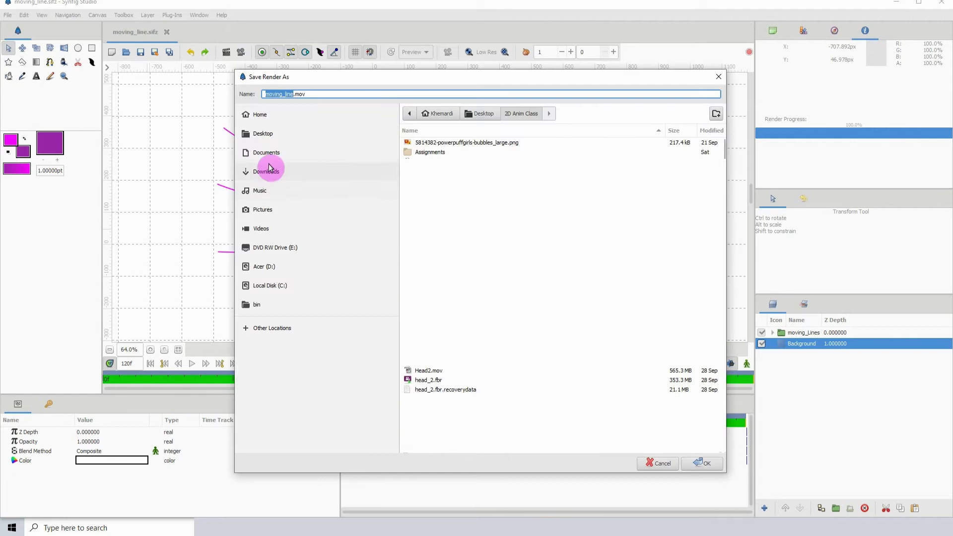
click(263, 133)
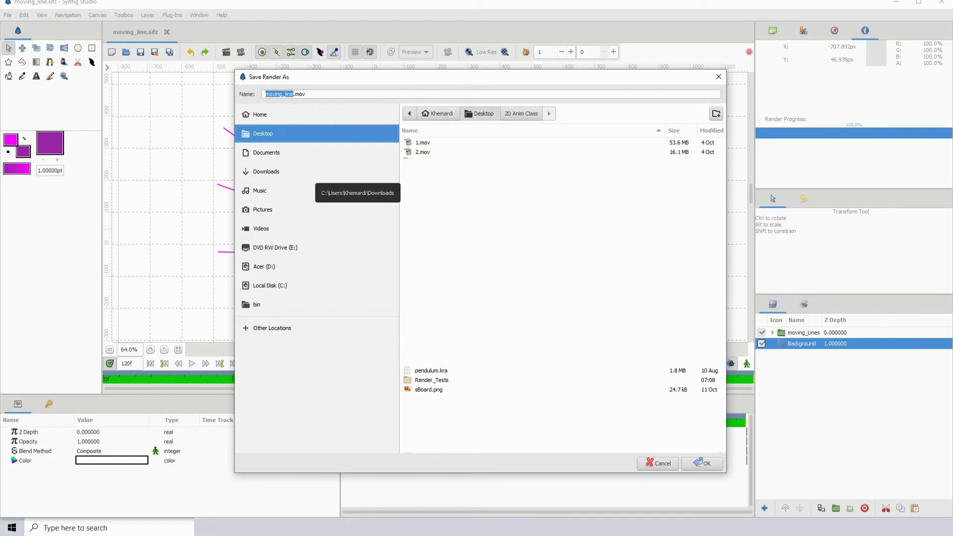
click(426, 380)
double_click(426, 381)
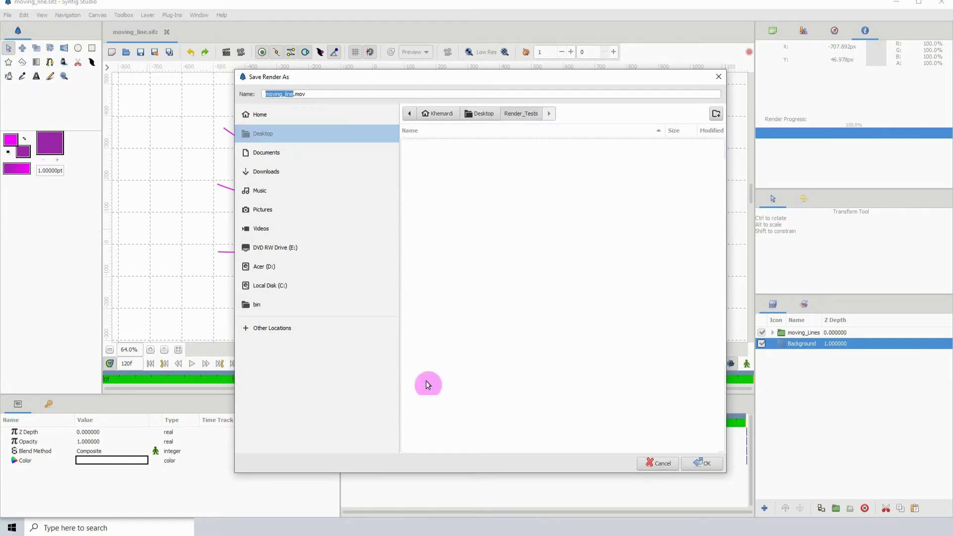
click(276, 95)
click(280, 96)
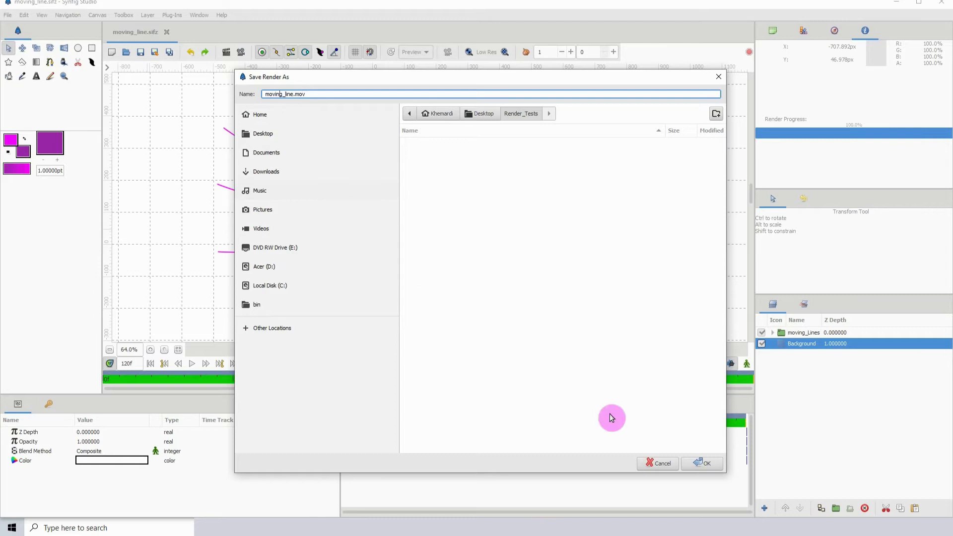
click(697, 464)
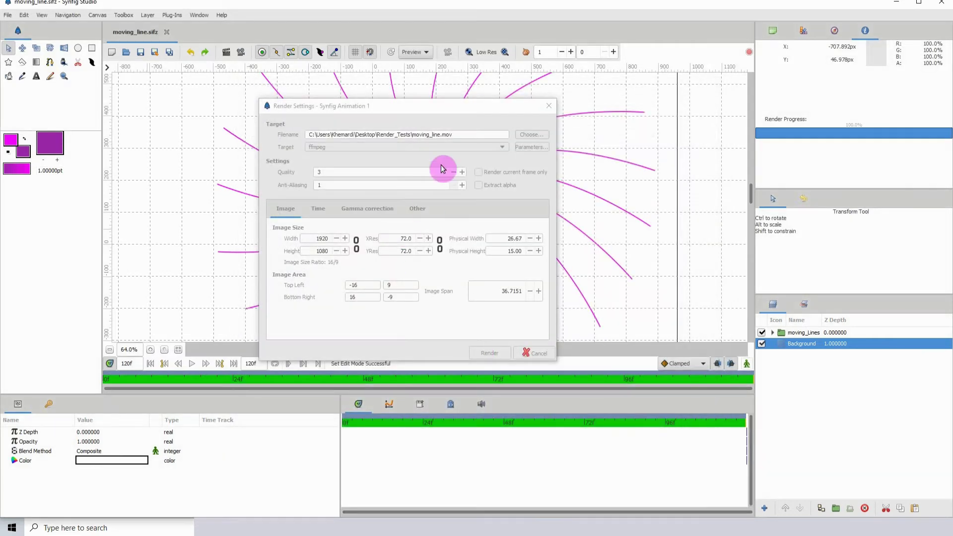
Switch the render target to Auto and change the output extension to .avi
click(411, 148)
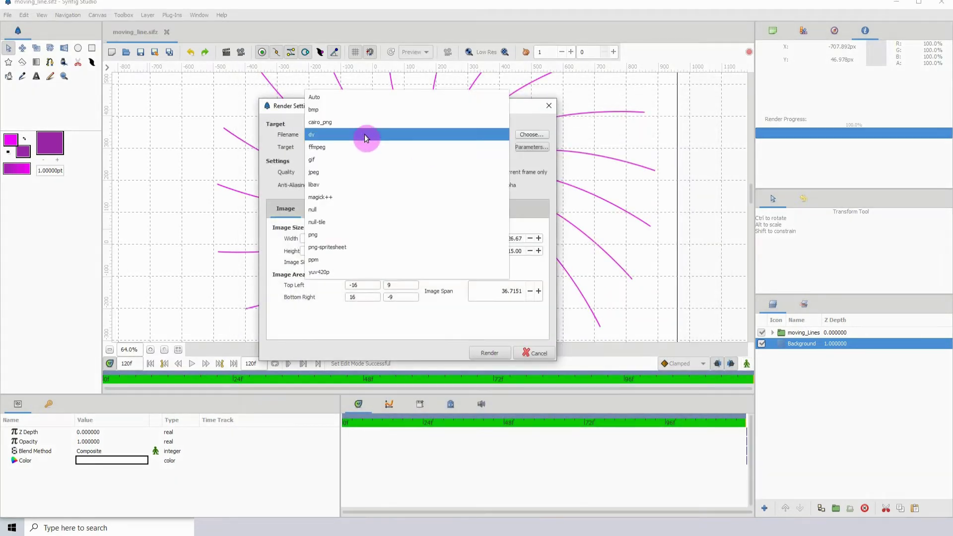
click(345, 99)
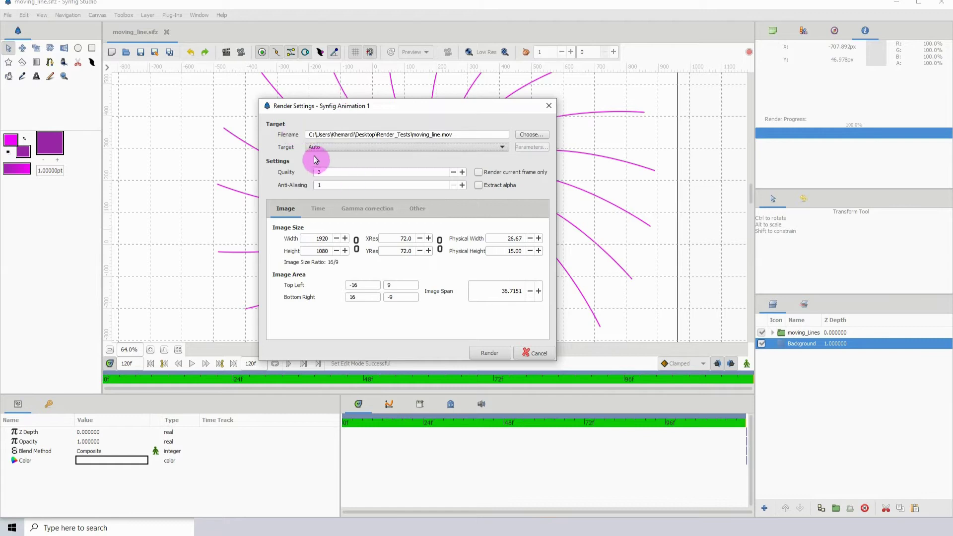
click(456, 136)
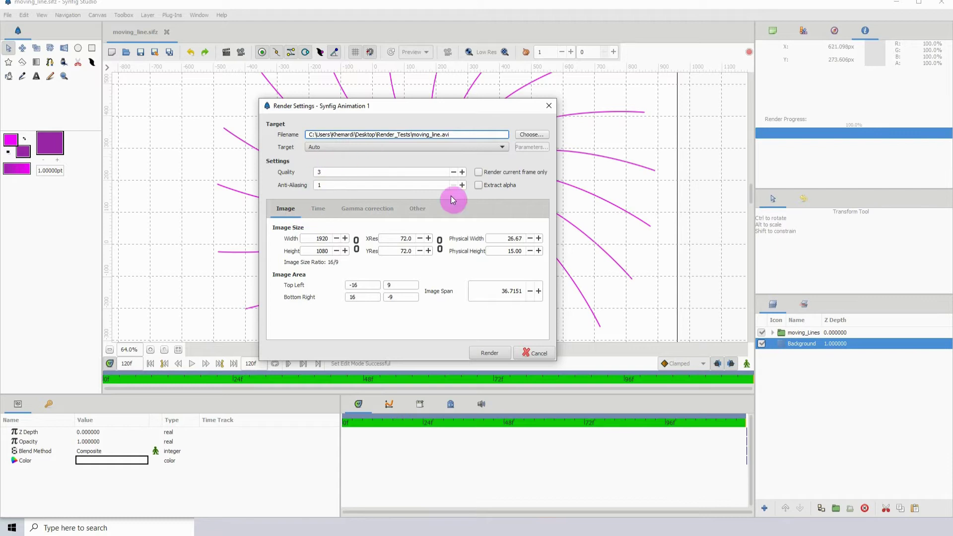
click(313, 209)
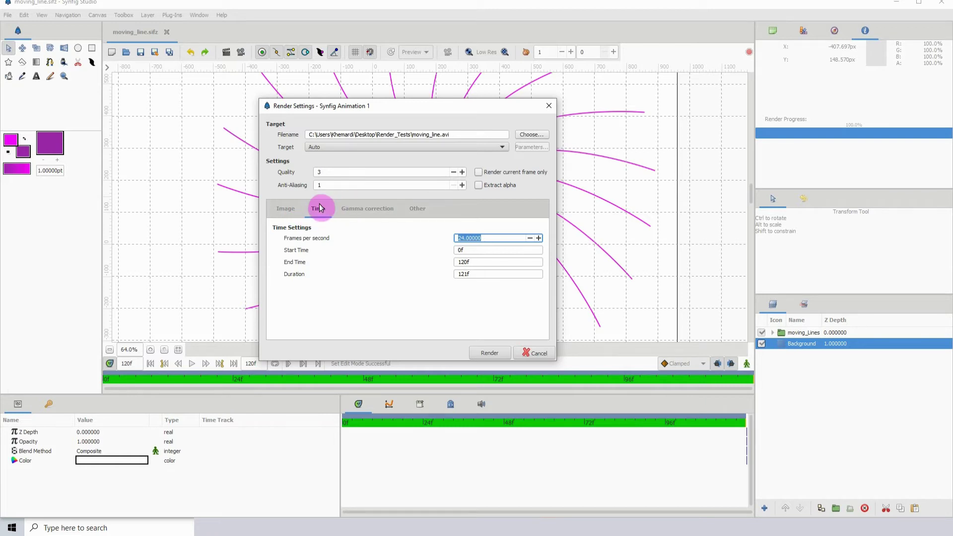
drag(480, 261, 456, 262)
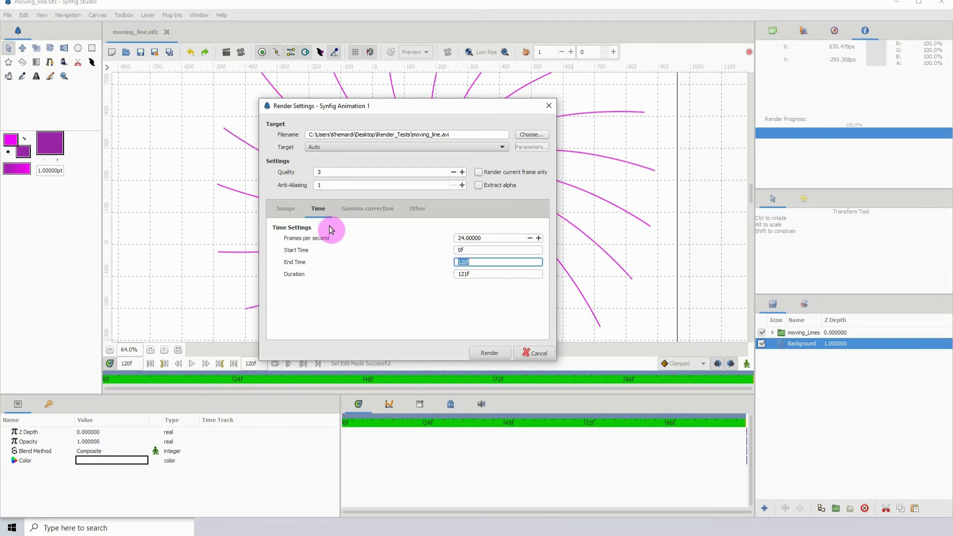
click(284, 209)
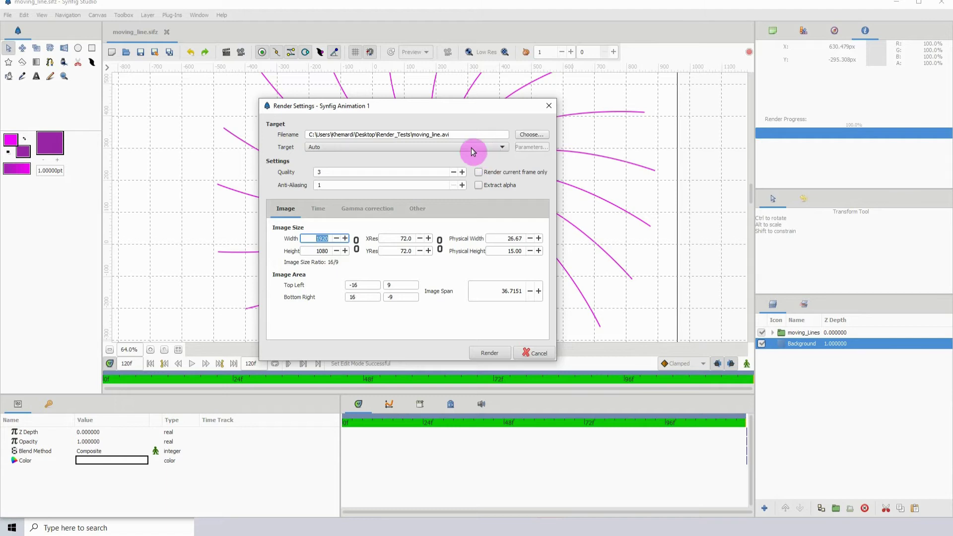
Set the target back to ffmpeg with a .mov extension and render the animation
click(469, 152)
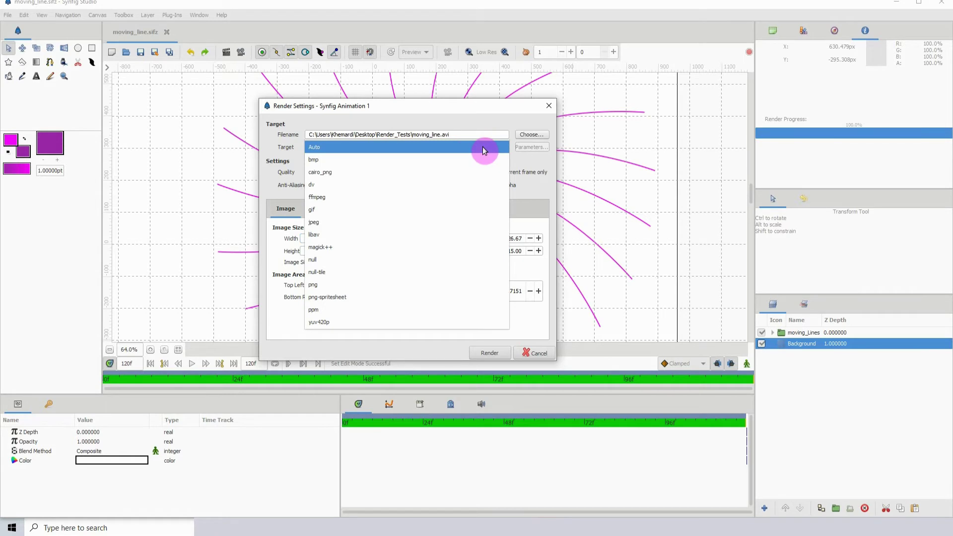
click(332, 197)
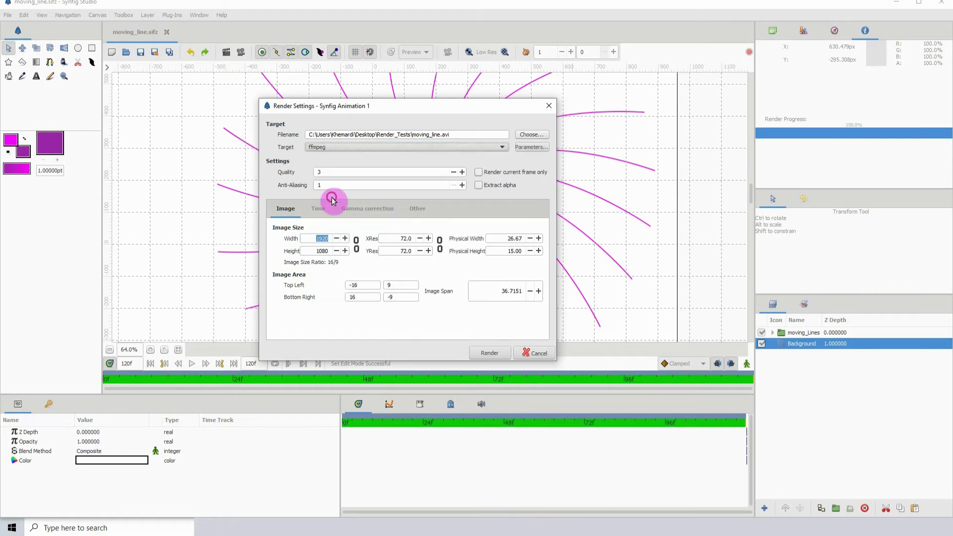
click(457, 134)
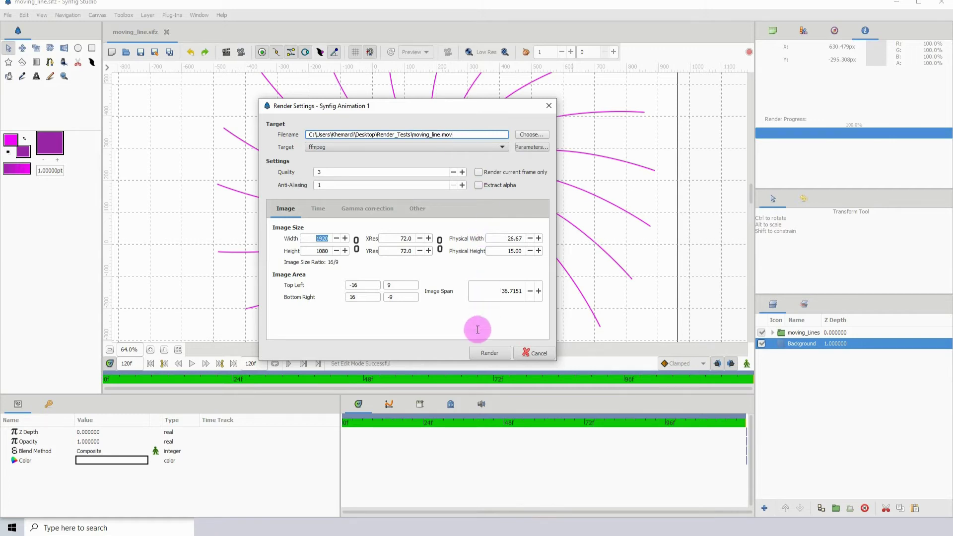
click(488, 352)
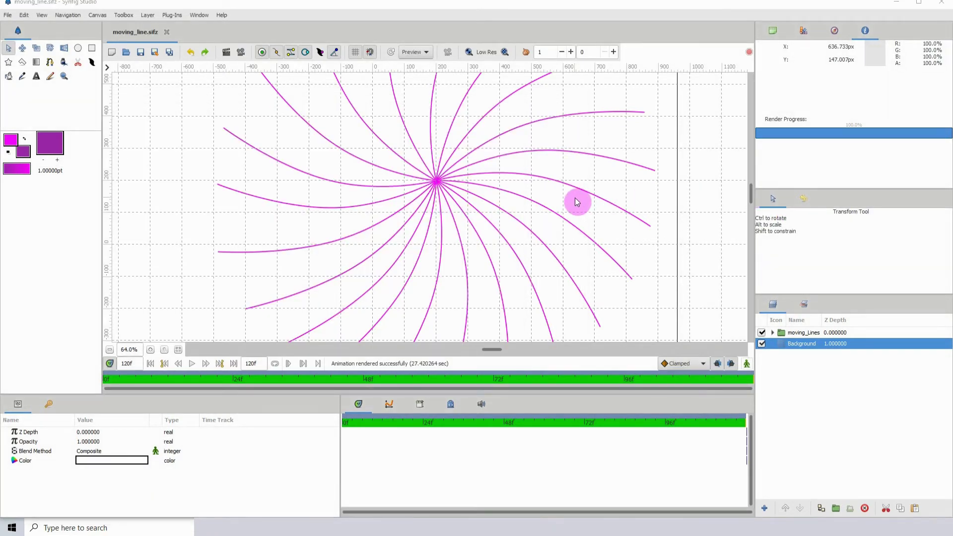
Open Render_Tests on the Desktop in File Explorer and play moving_line.mov
key(super+e)
click(229, 222)
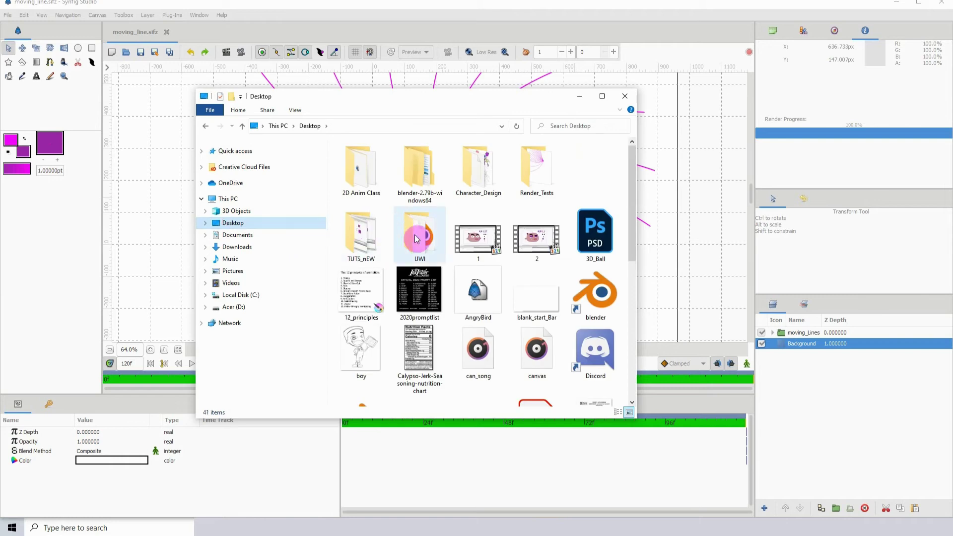
double_click(538, 176)
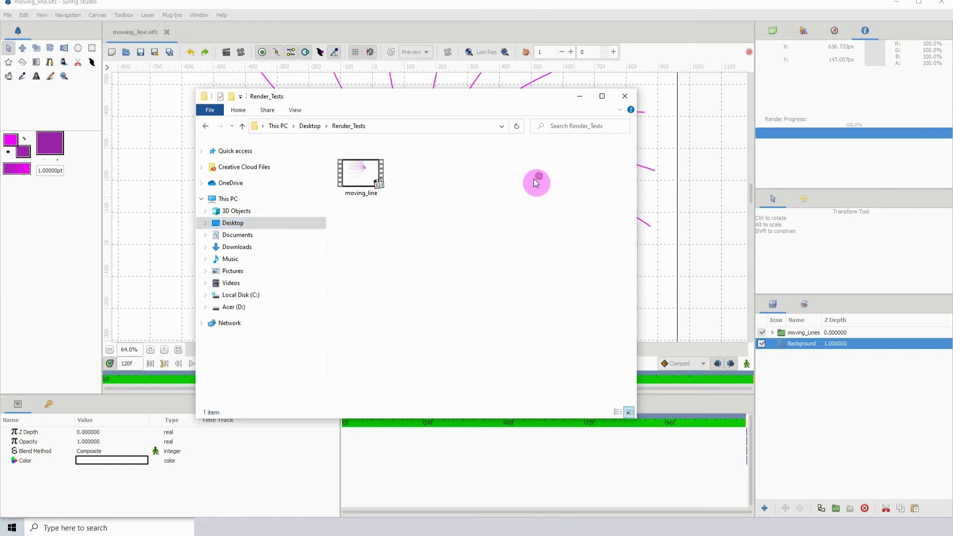
double_click(380, 184)
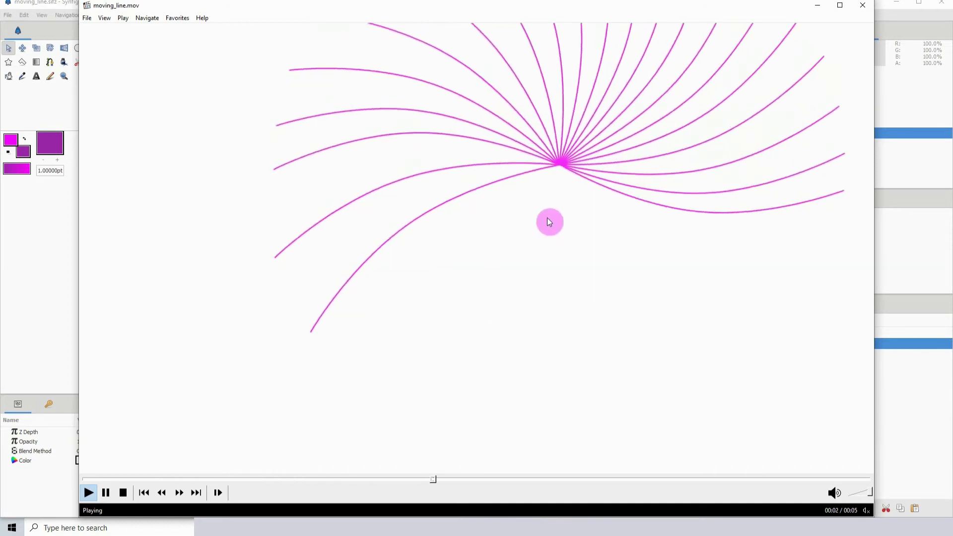
Close Media Player Classic and the Render_Tests Explorer window
click(864, 6)
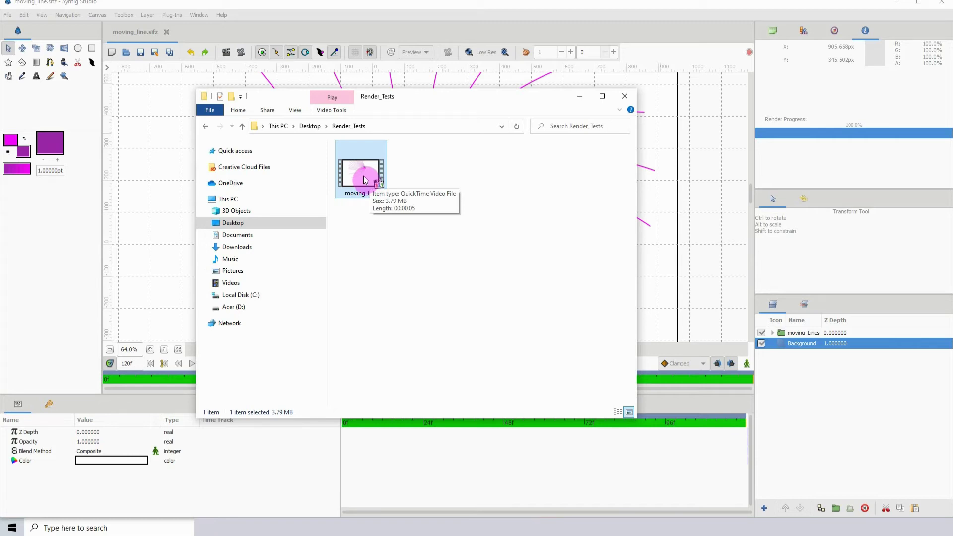
click(625, 96)
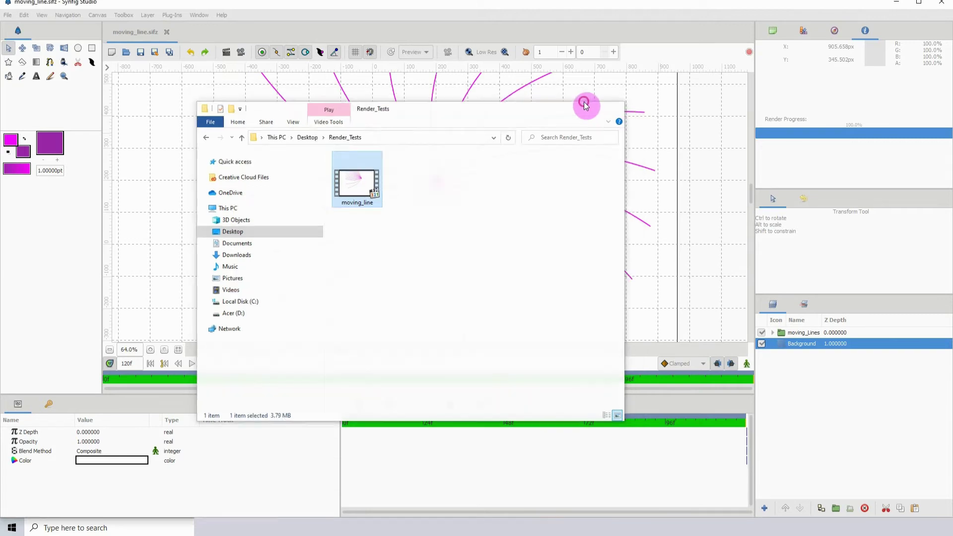
Reopen Render Settings and switch the moving_line.avi target from ffmpeg back to Auto
click(228, 53)
drag(390, 105, 413, 123)
click(480, 149)
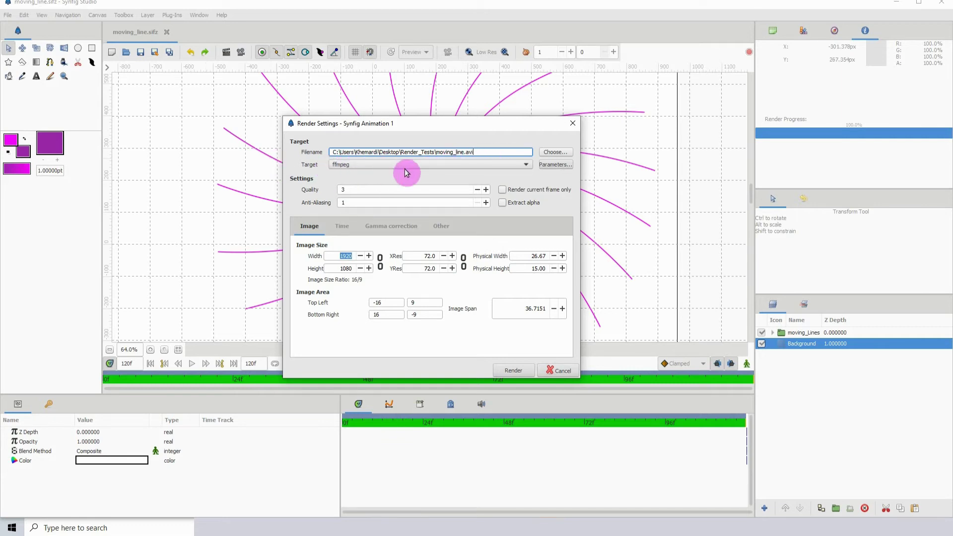
click(438, 167)
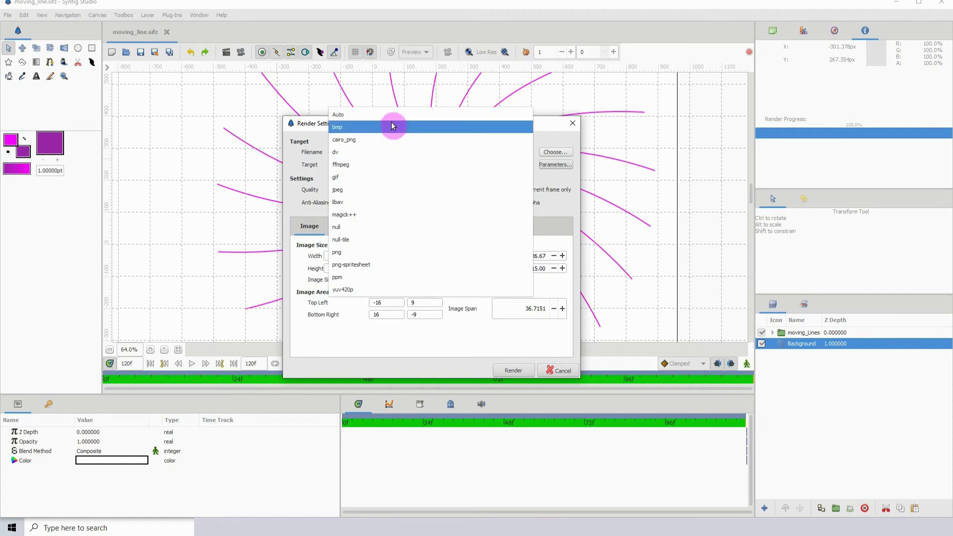
click(389, 110)
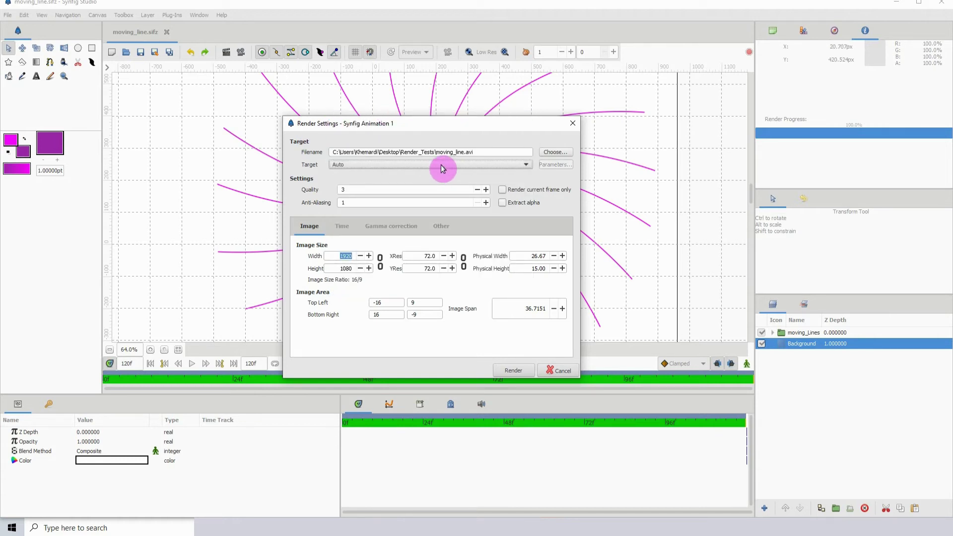
click(443, 168)
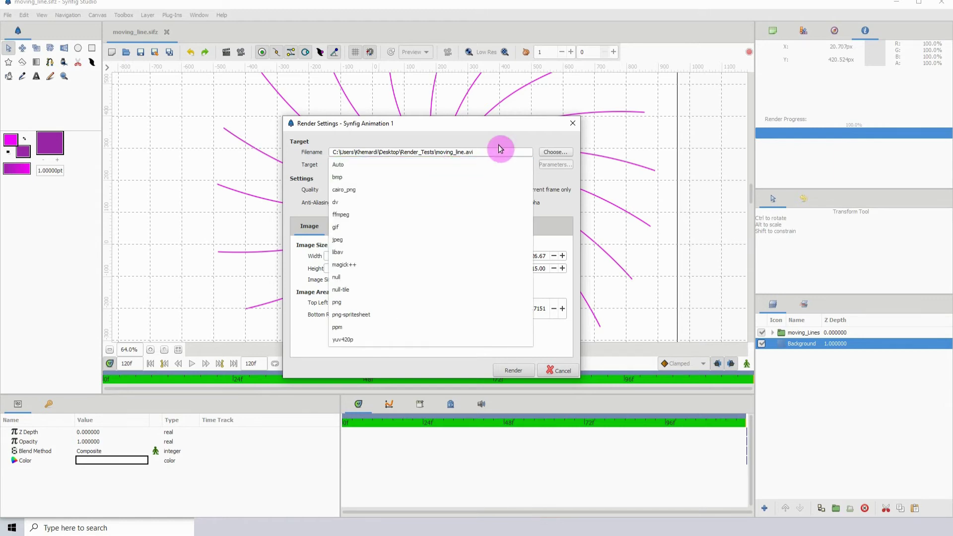
Choose png as the render target so the output becomes moving_line.png
click(458, 163)
click(420, 171)
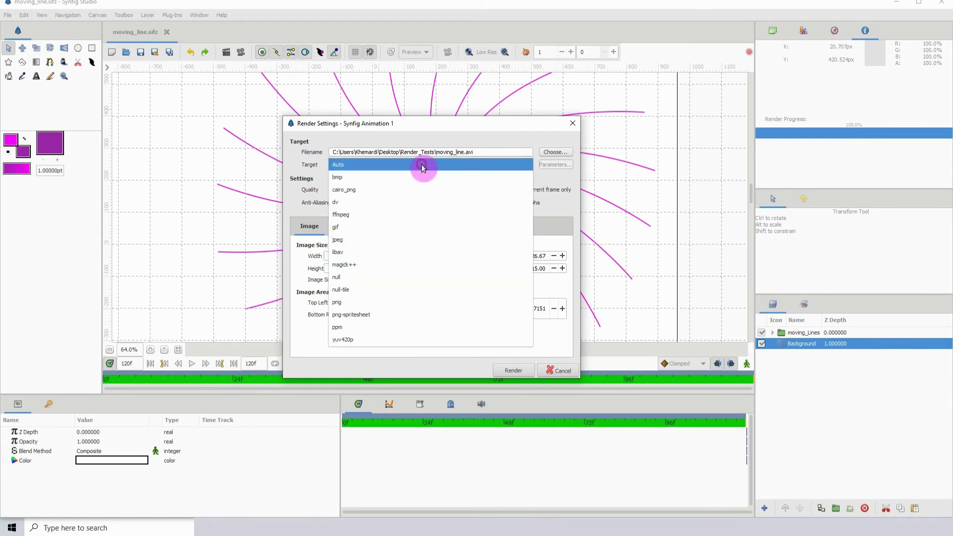
click(356, 302)
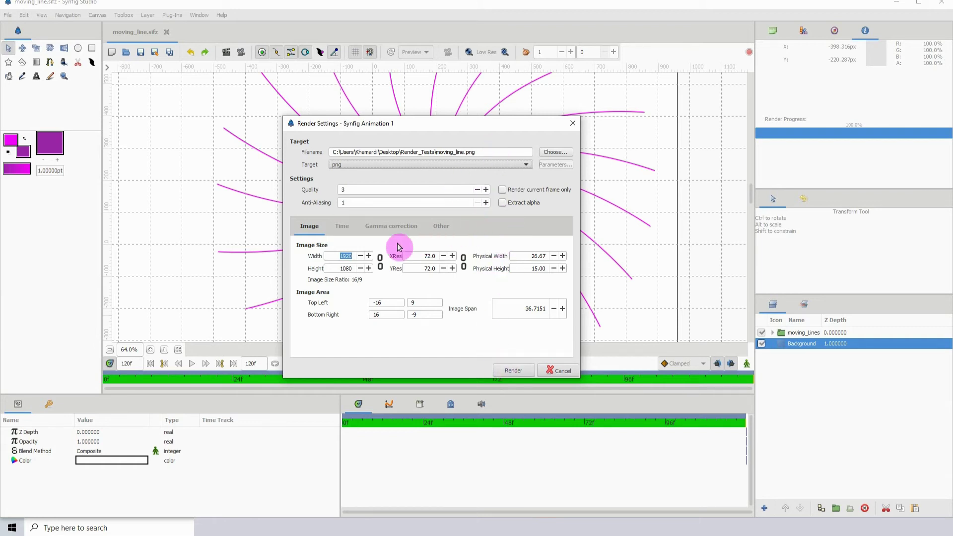
Set End Time to 96 in the Time tab and render the PNG sequence
click(342, 227)
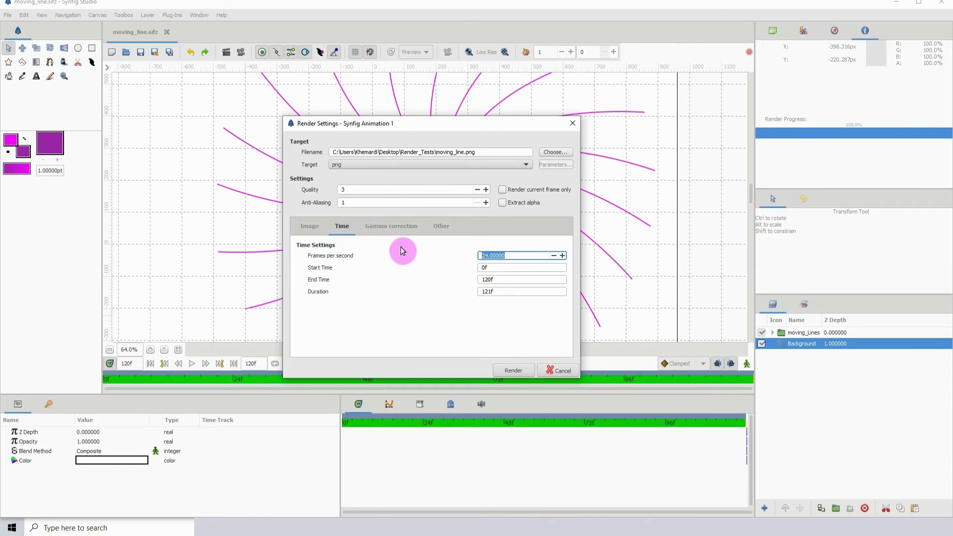
click(513, 278)
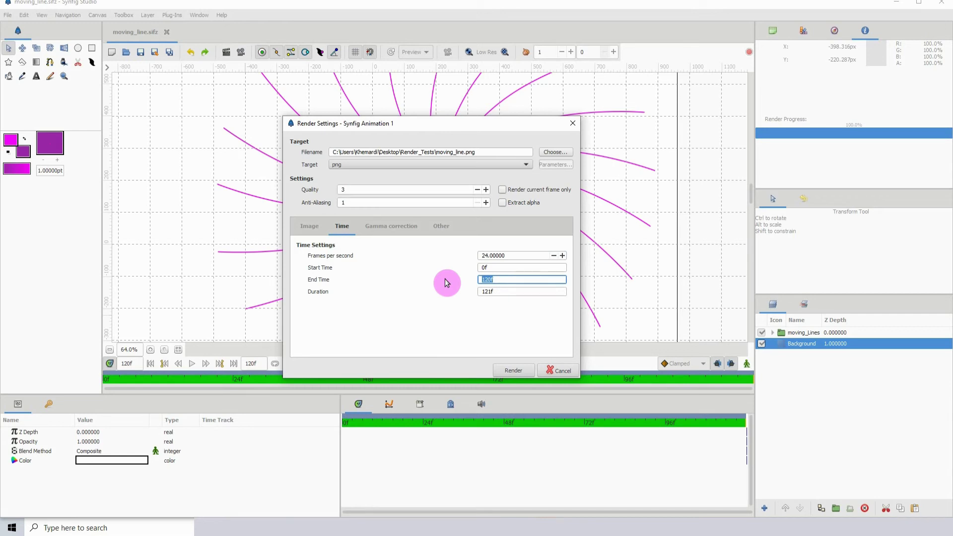
text(96)
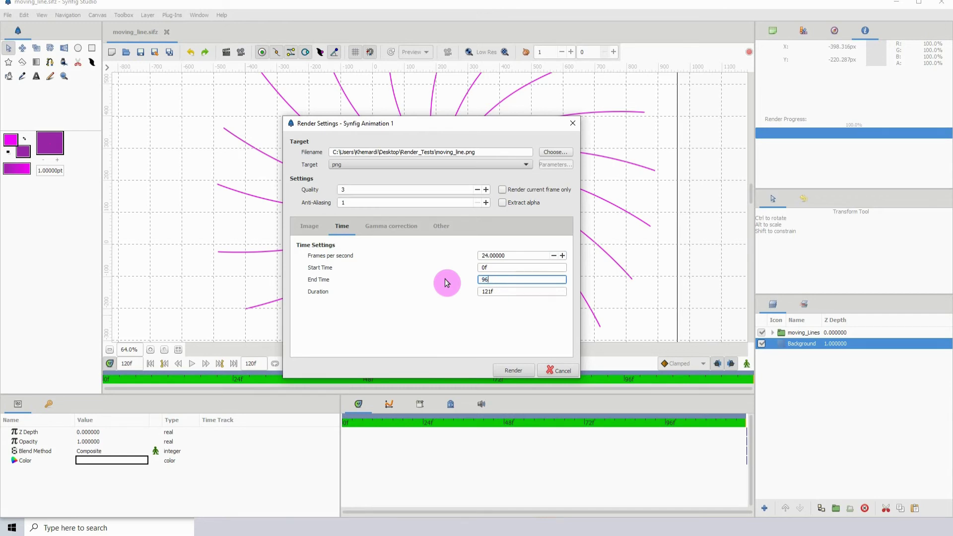
click(506, 268)
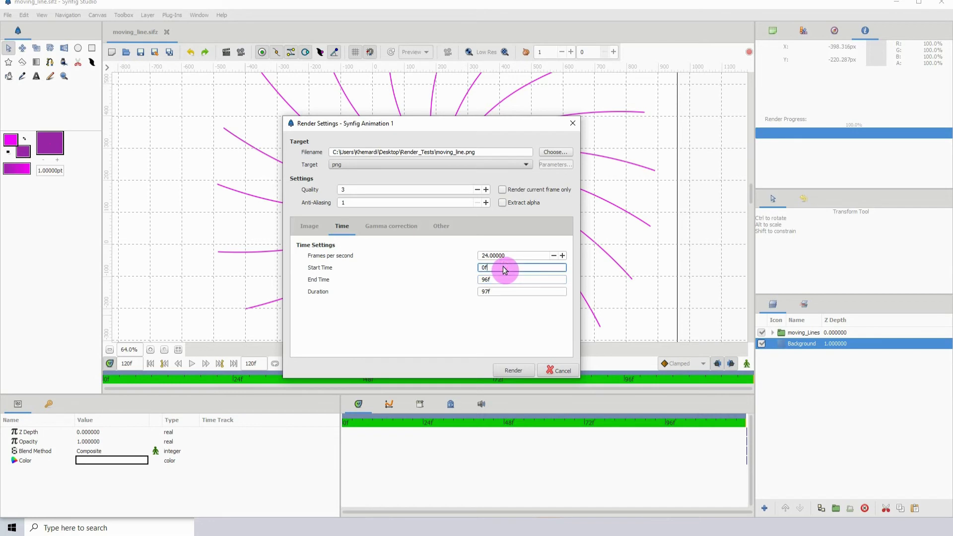
click(516, 372)
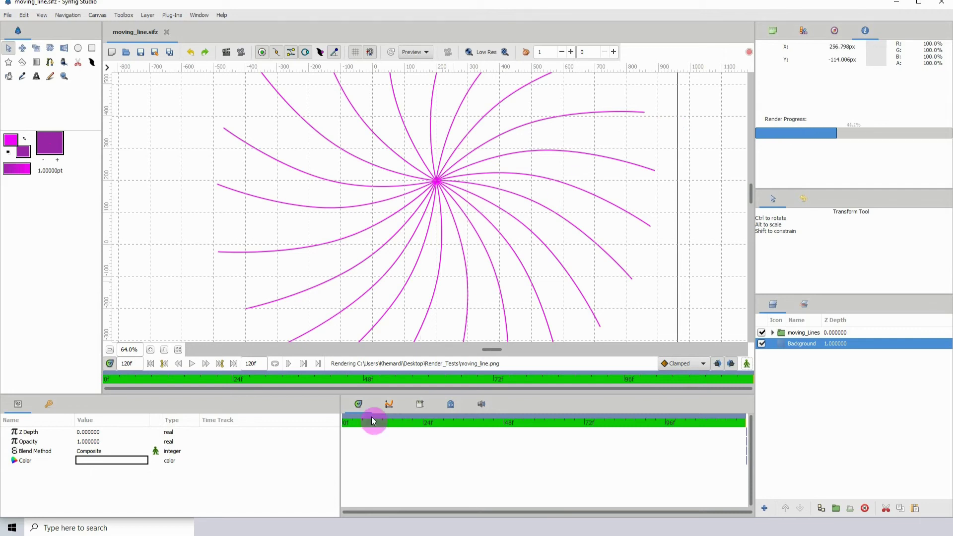
Bring up Render_Tests, enlarge its window to show the 98 frames, and open moving_line.0000
click(233, 527)
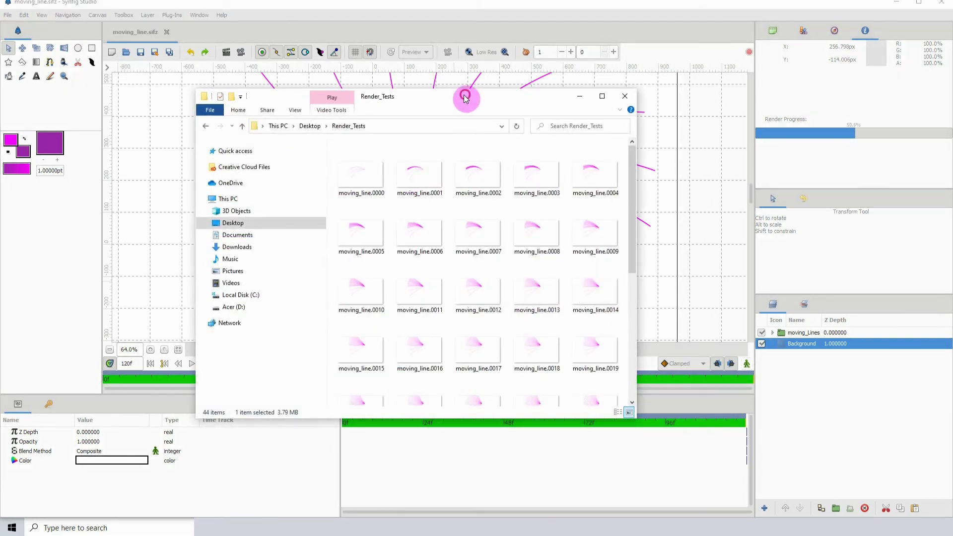
drag(463, 94, 424, 76)
drag(594, 403, 728, 473)
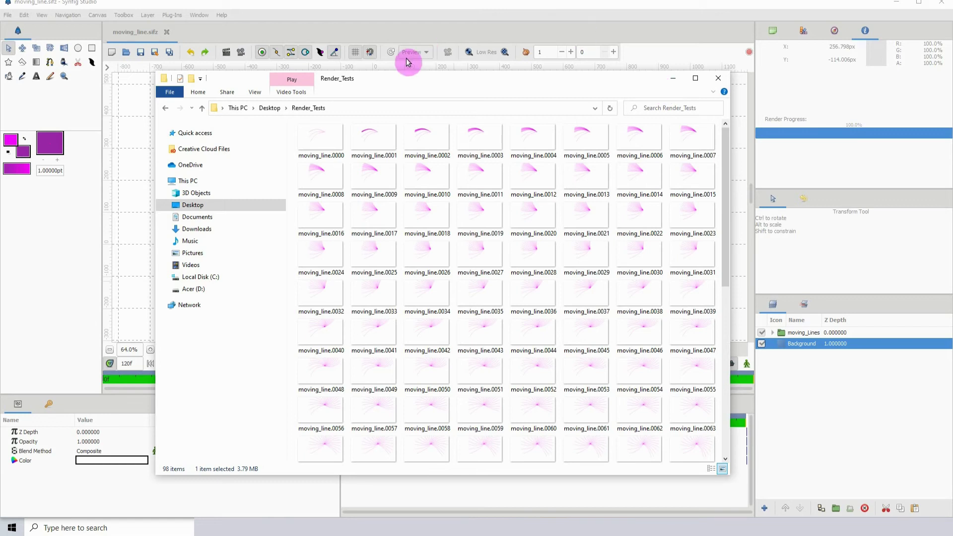
double_click(323, 143)
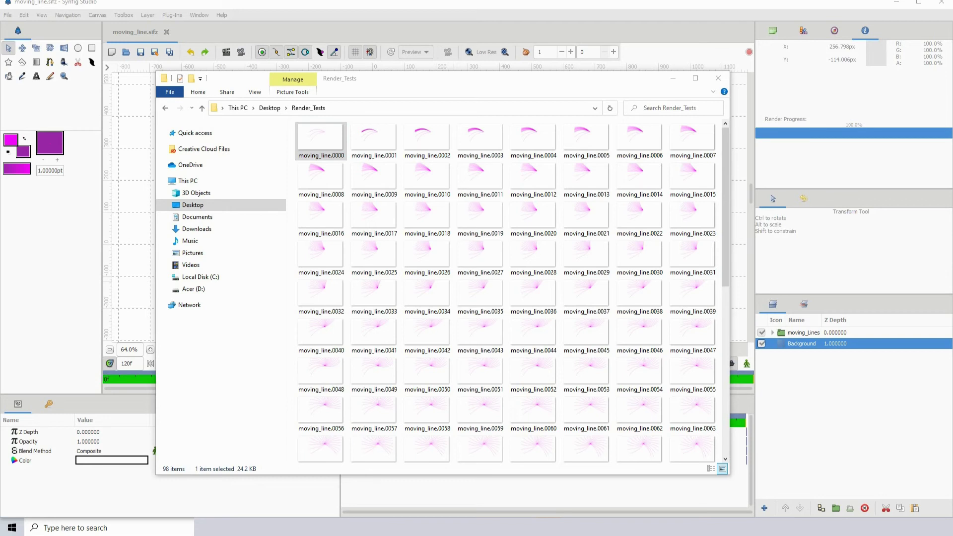
Return to Synfig and switch off the Background layer so the magenta lines sit on transparency
click(674, 79)
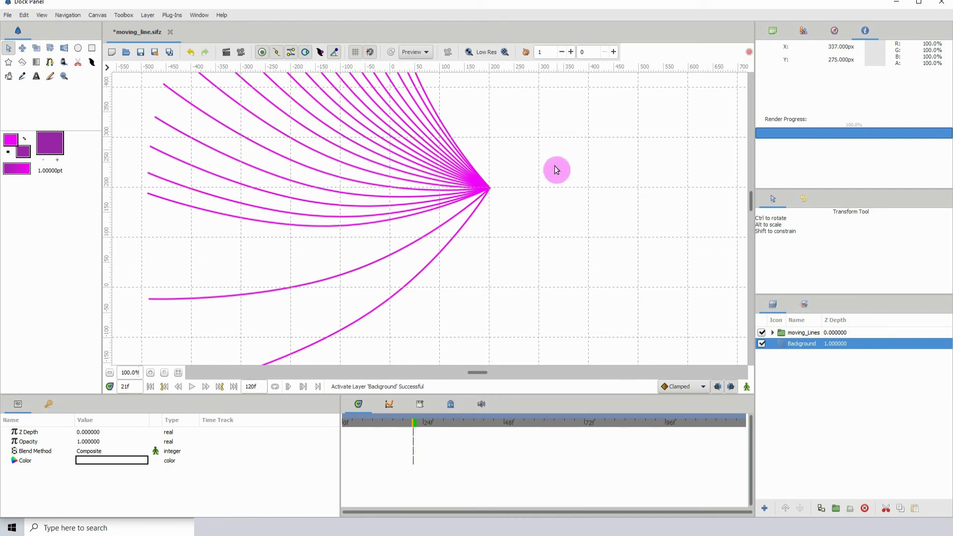
click(762, 344)
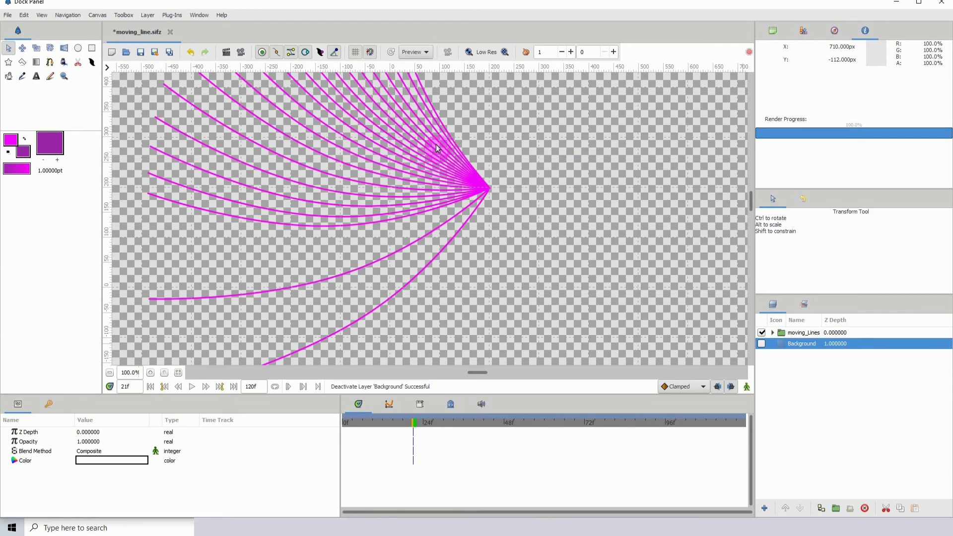
Render one frame with the png target to moving_line2.png, setting Duration to 1
click(226, 53)
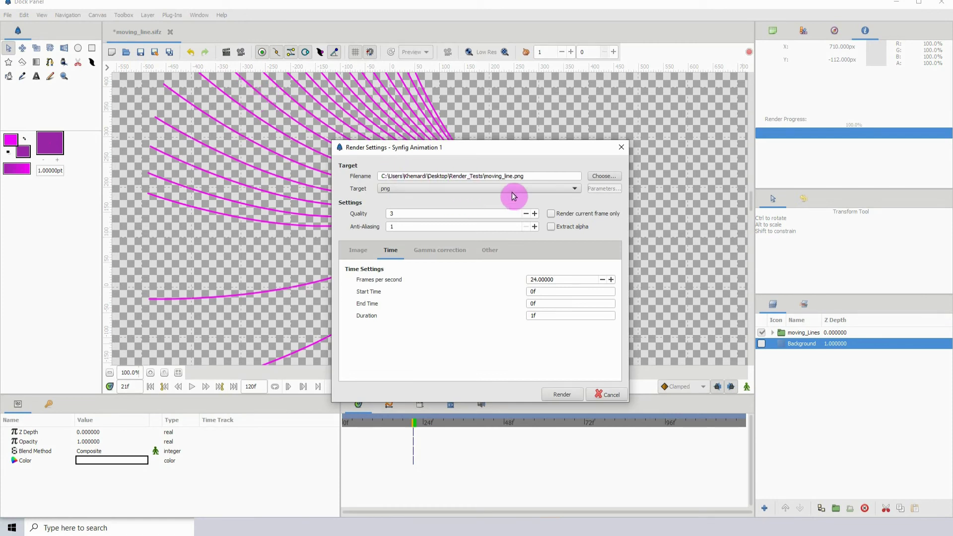
click(528, 190)
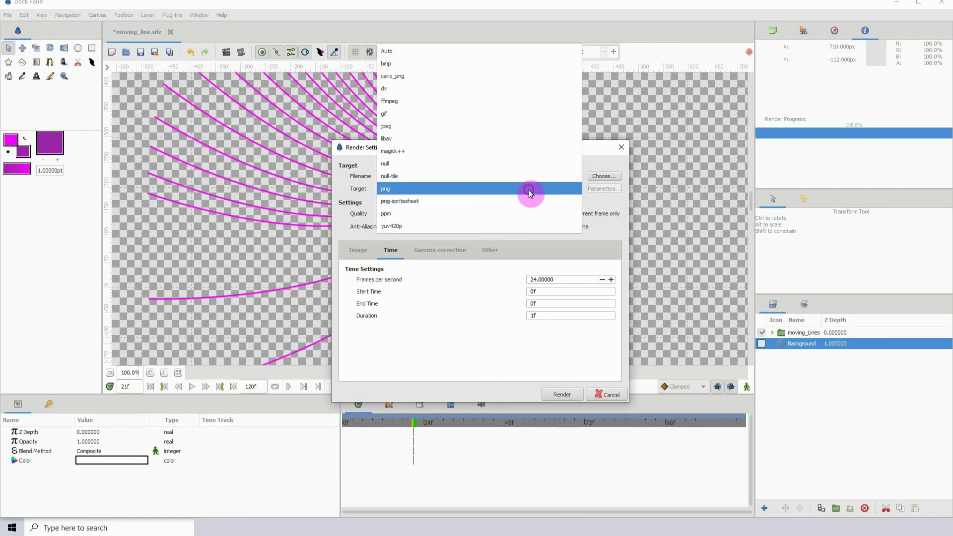
click(403, 190)
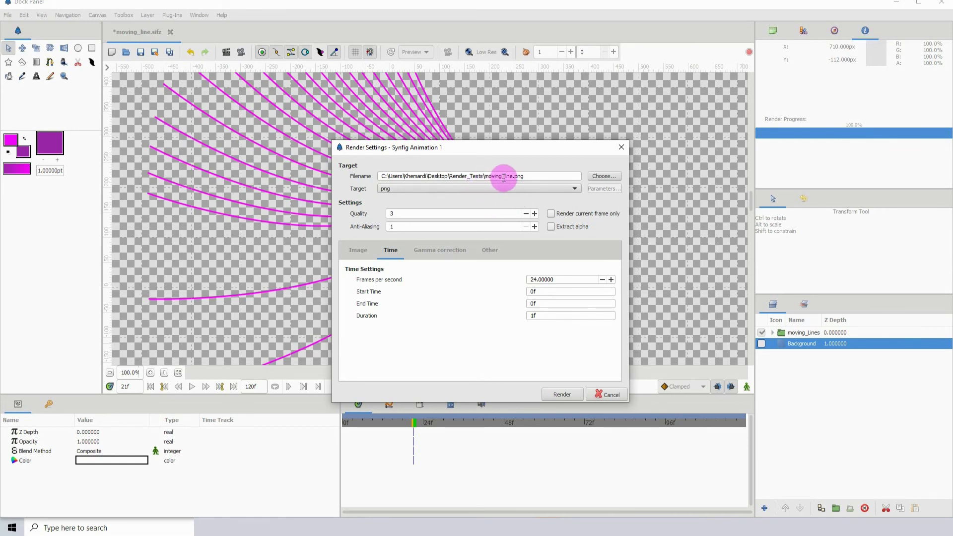
click(513, 176)
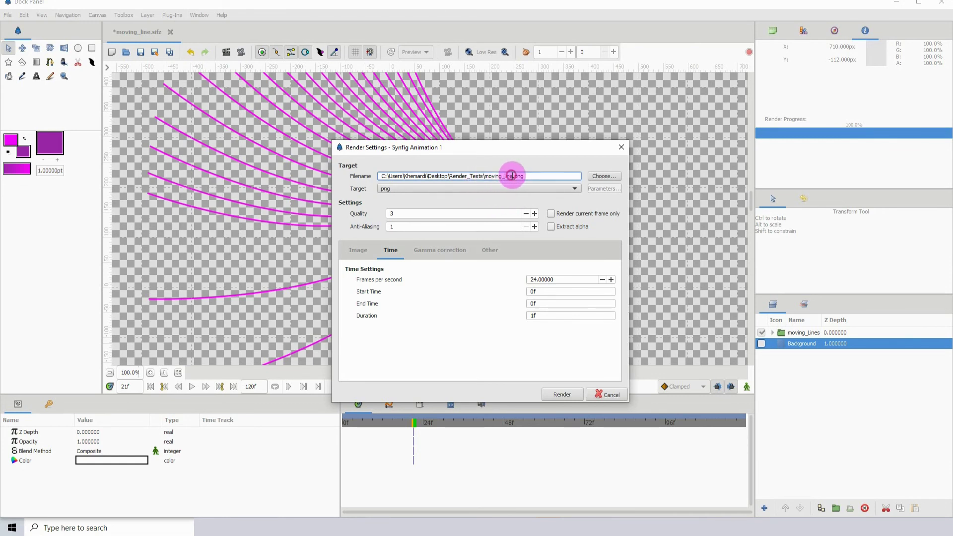
text(2)
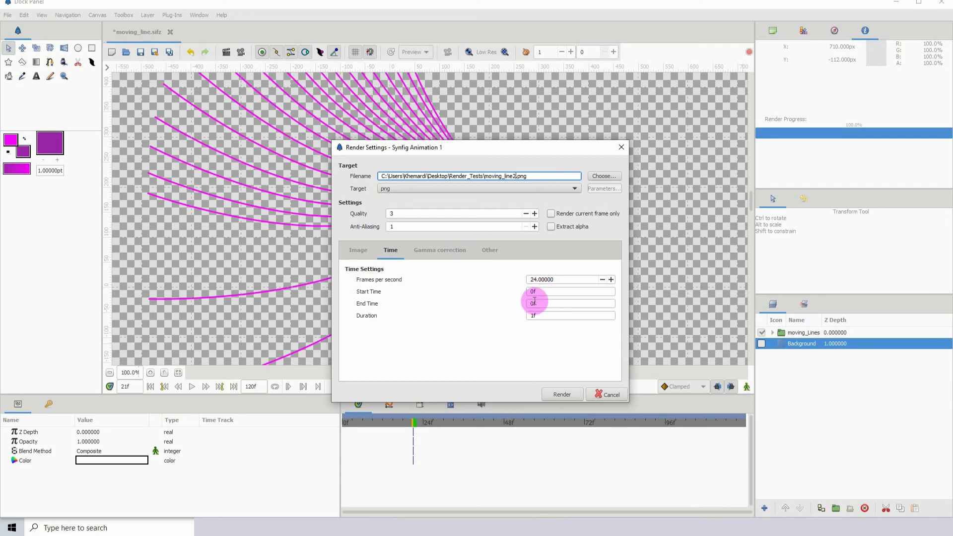
double_click(533, 316)
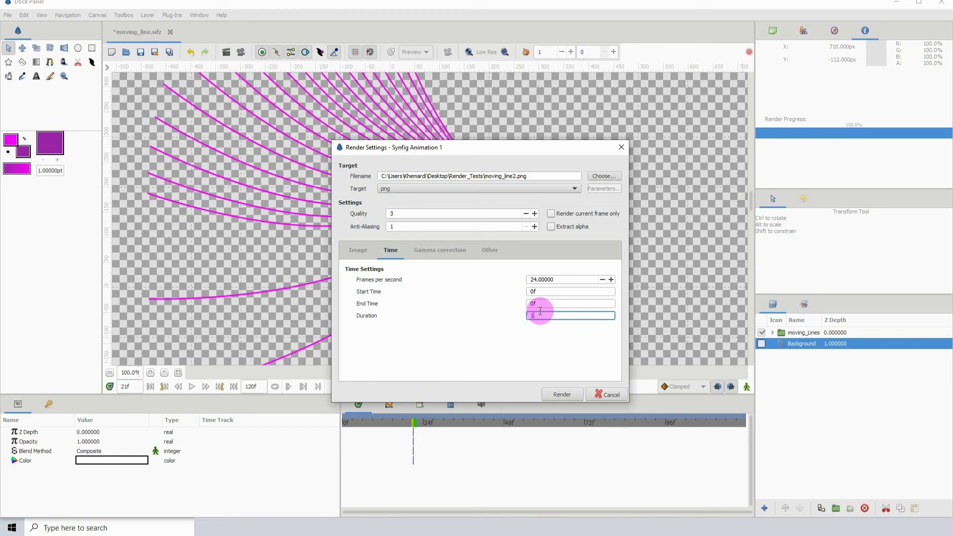
text(1)
click(539, 302)
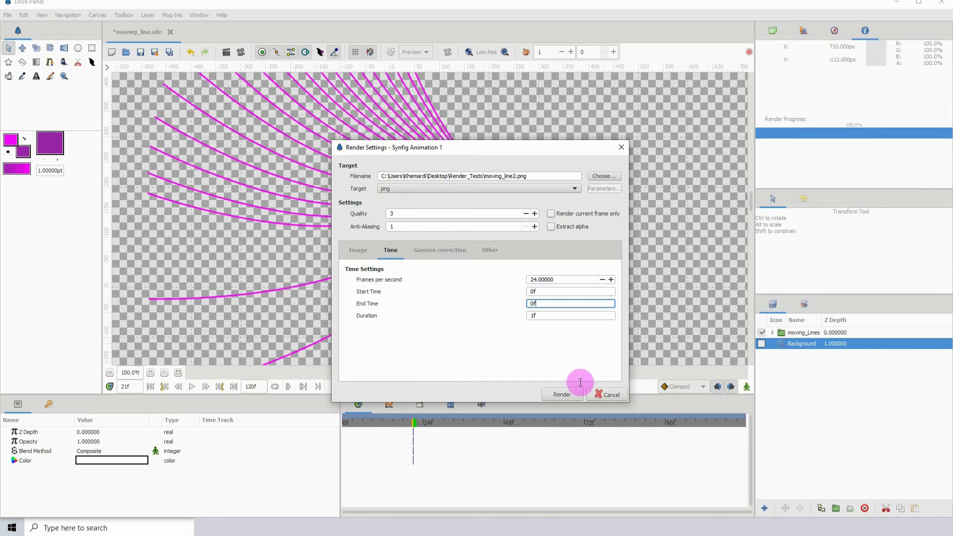
click(568, 395)
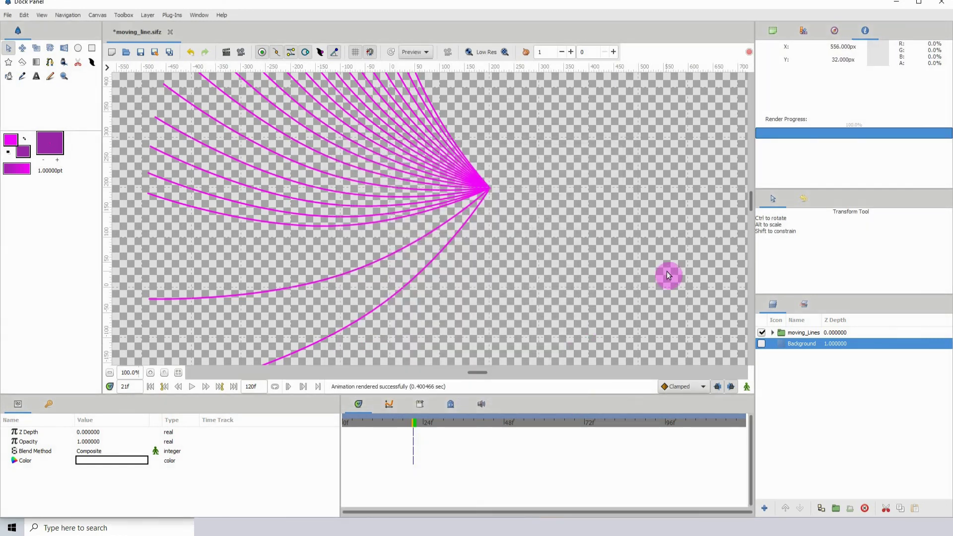
Preview moving_line2 from the Render_Tests folder in the image viewer, then close it
mouse_move(234, 527)
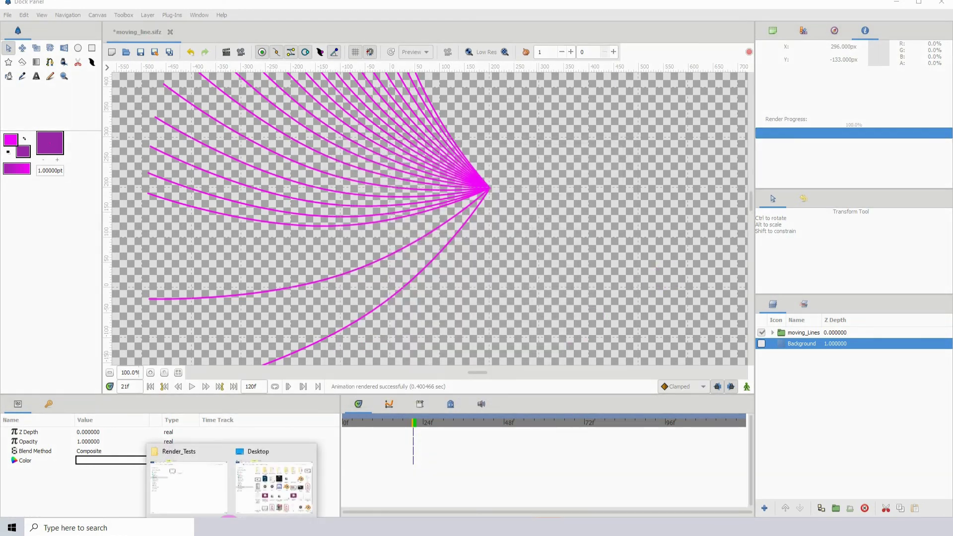
click(223, 476)
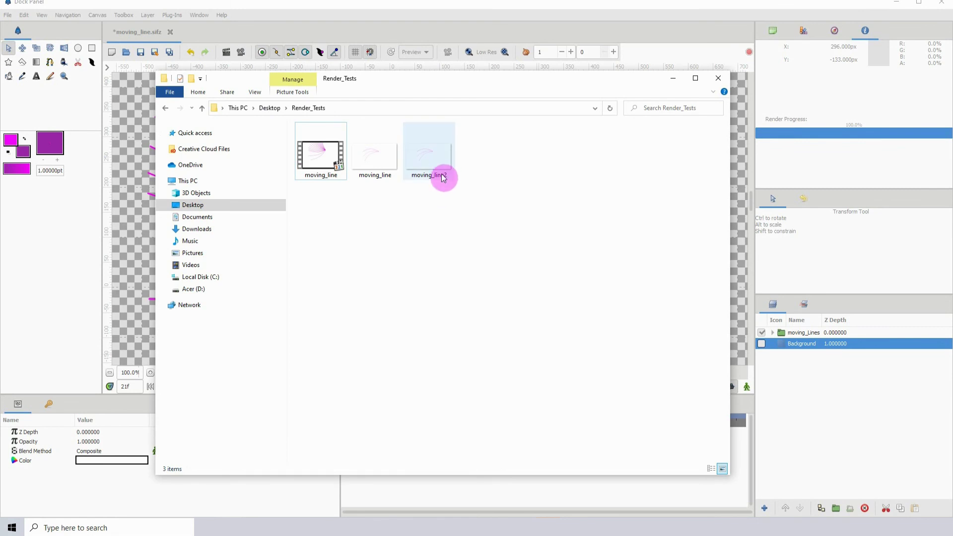
click(430, 159)
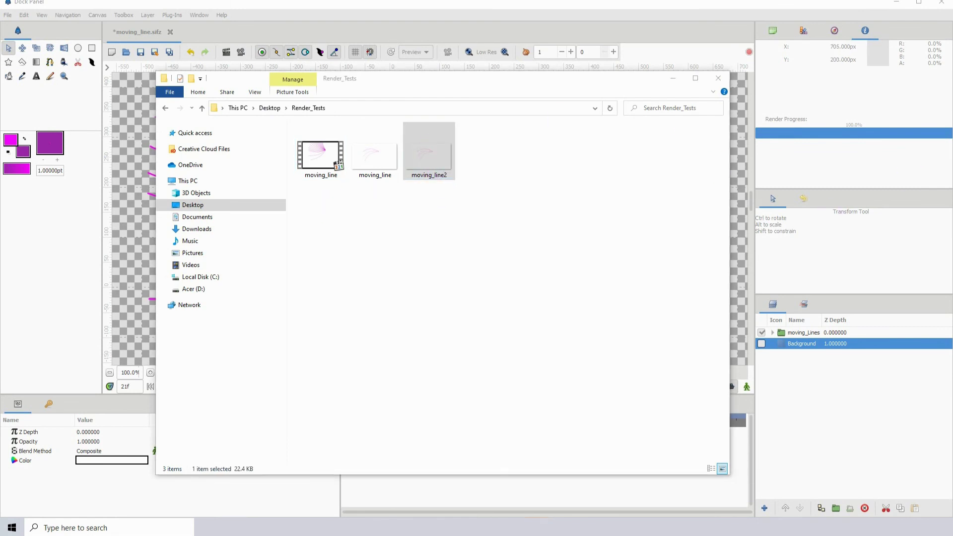
double_click(449, 142)
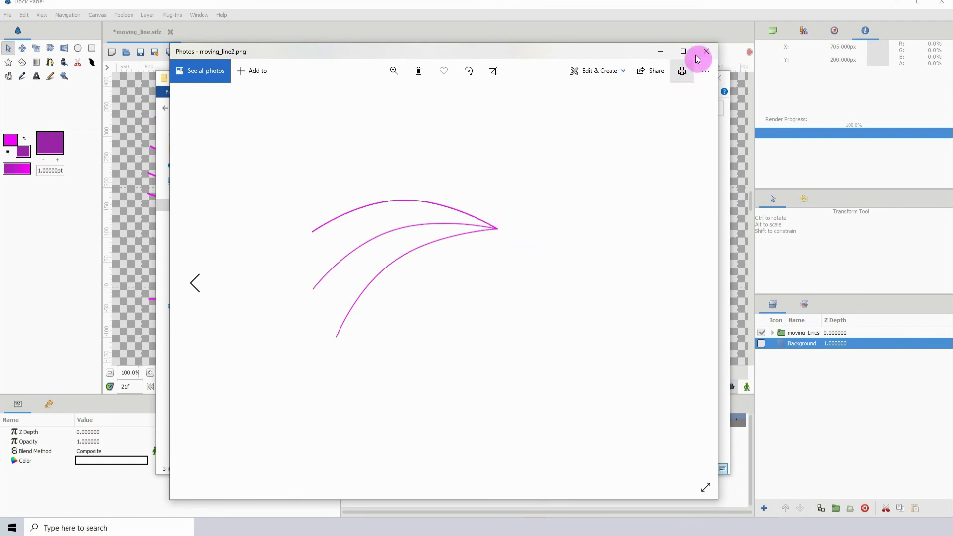
click(706, 51)
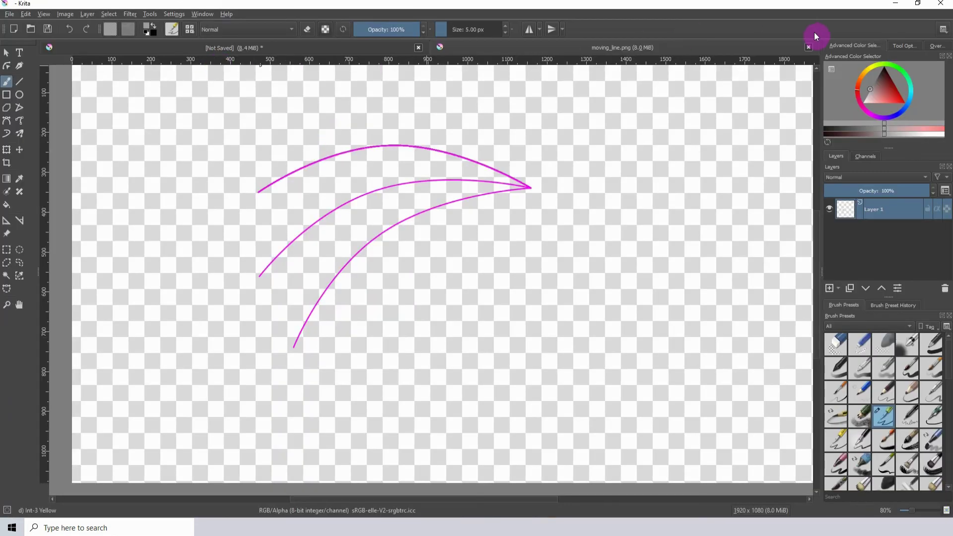
In Krita, close moving_line.png and open moving_line2.png from Render_Tests
click(810, 48)
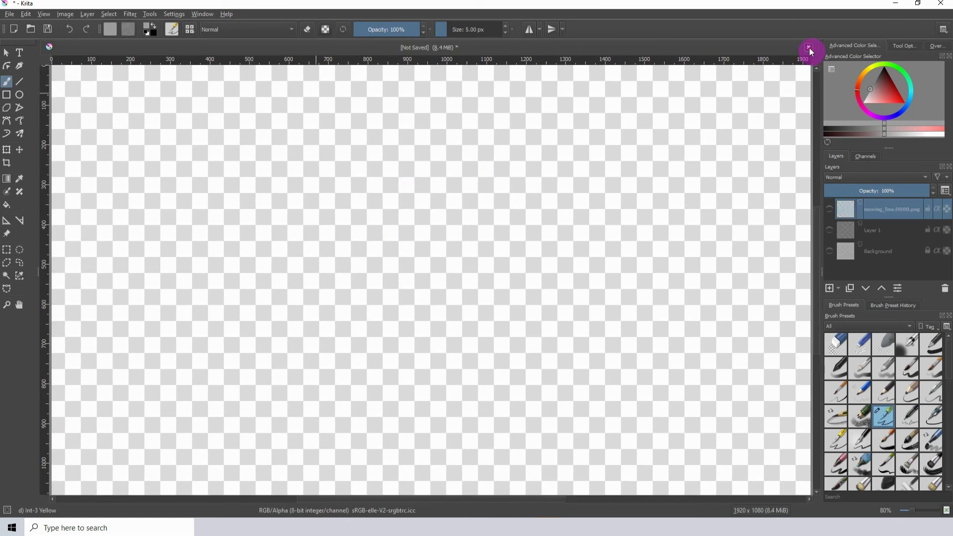
click(7, 16)
click(31, 37)
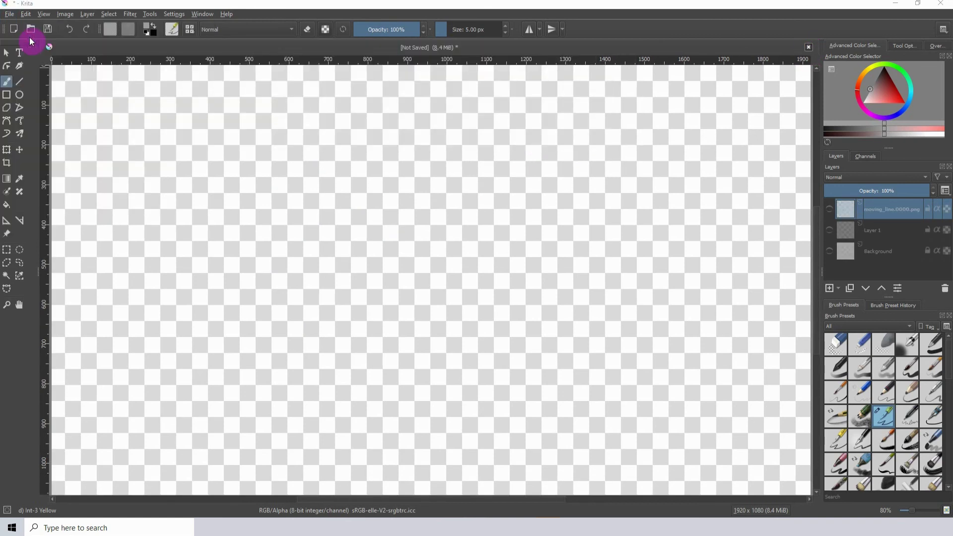
click(320, 127)
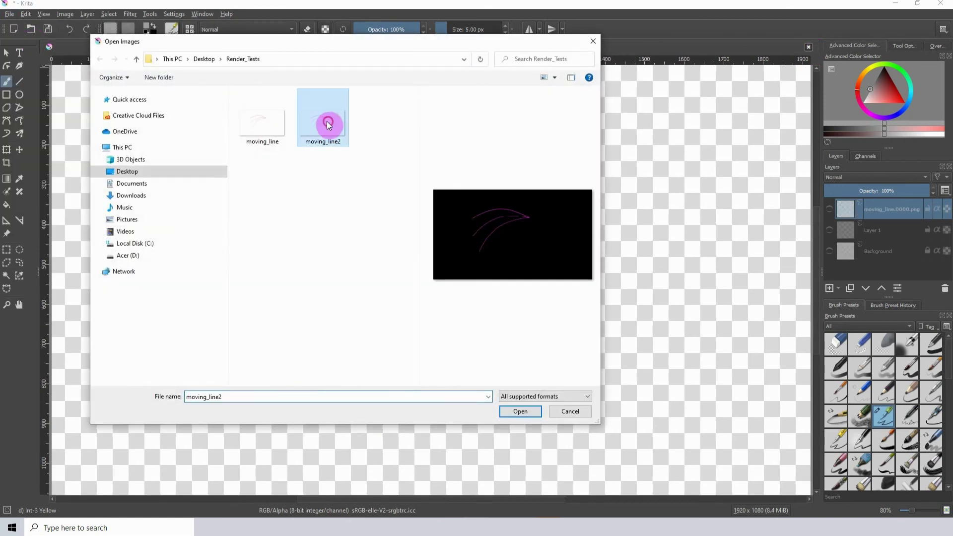
click(519, 411)
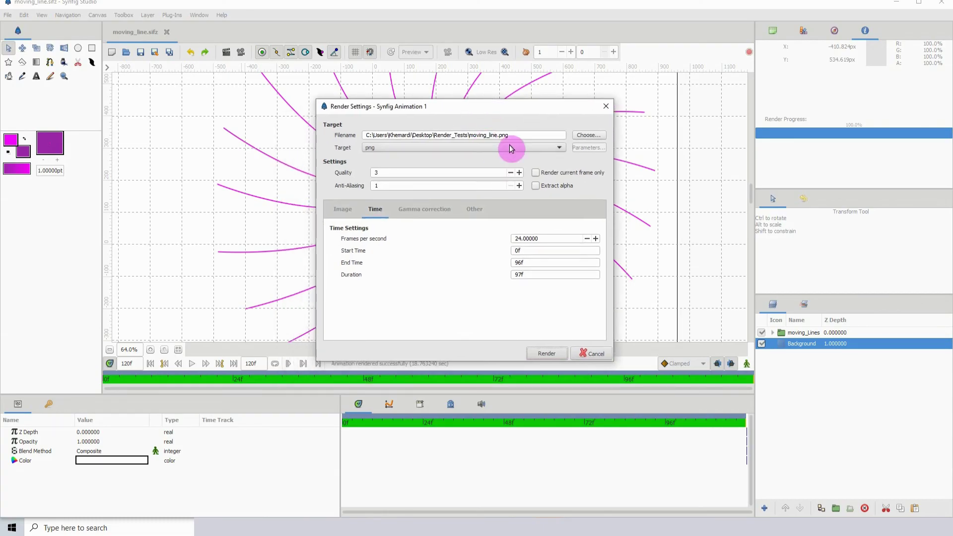
Switch the render target to magick++ and review the 1920×1080 Image size settings
click(511, 148)
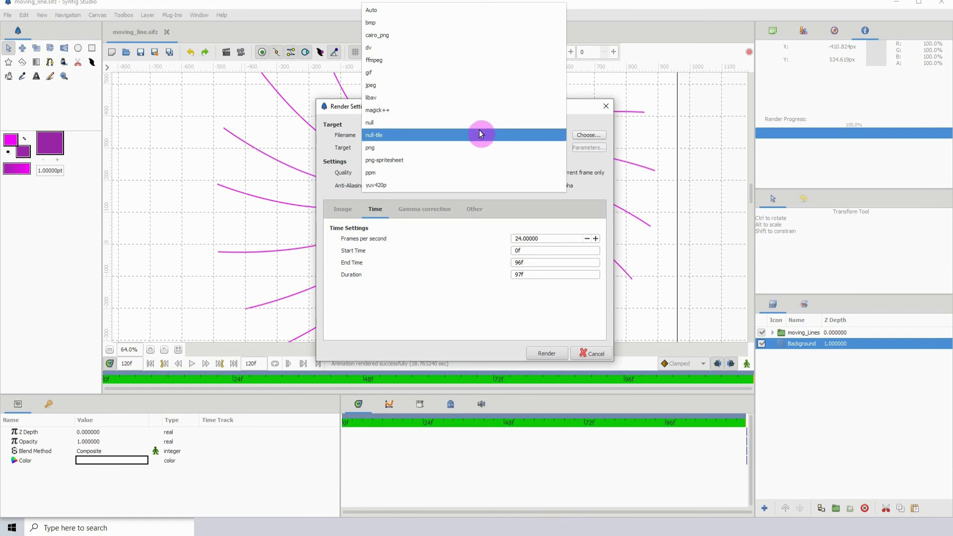
click(384, 111)
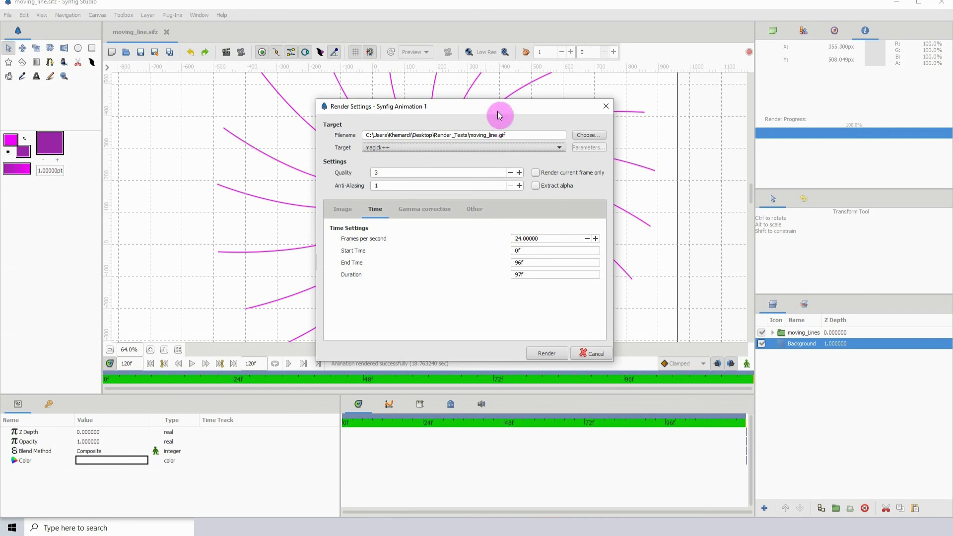
drag(498, 113, 462, 135)
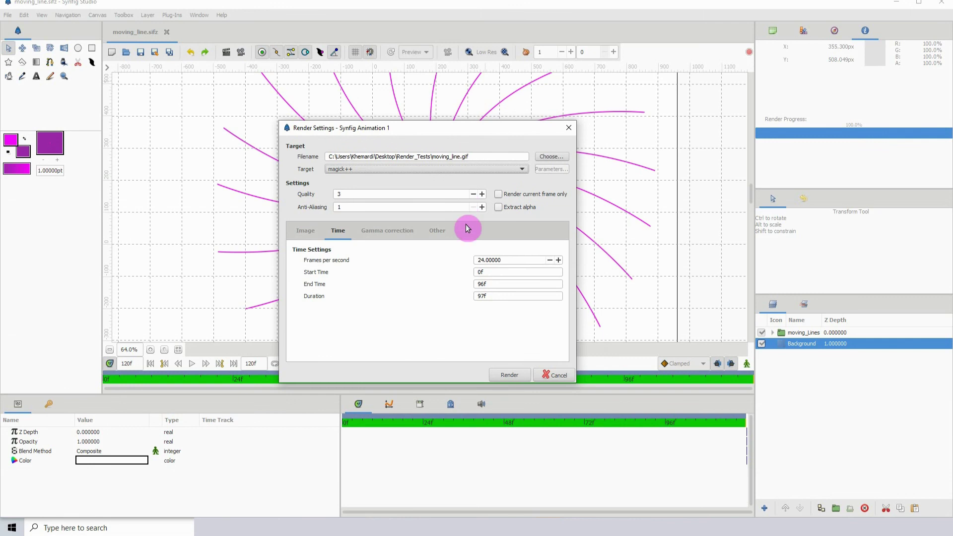
click(305, 230)
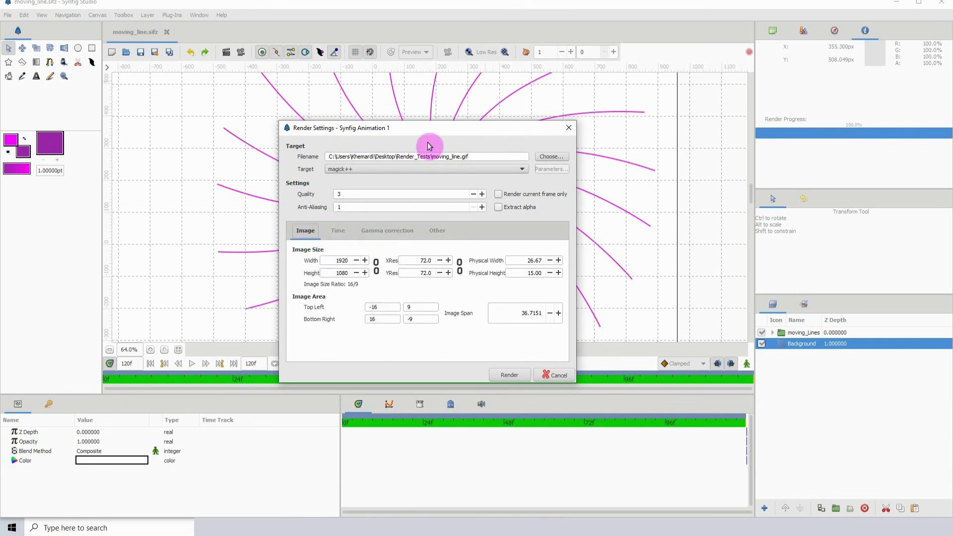
drag(441, 132, 414, 111)
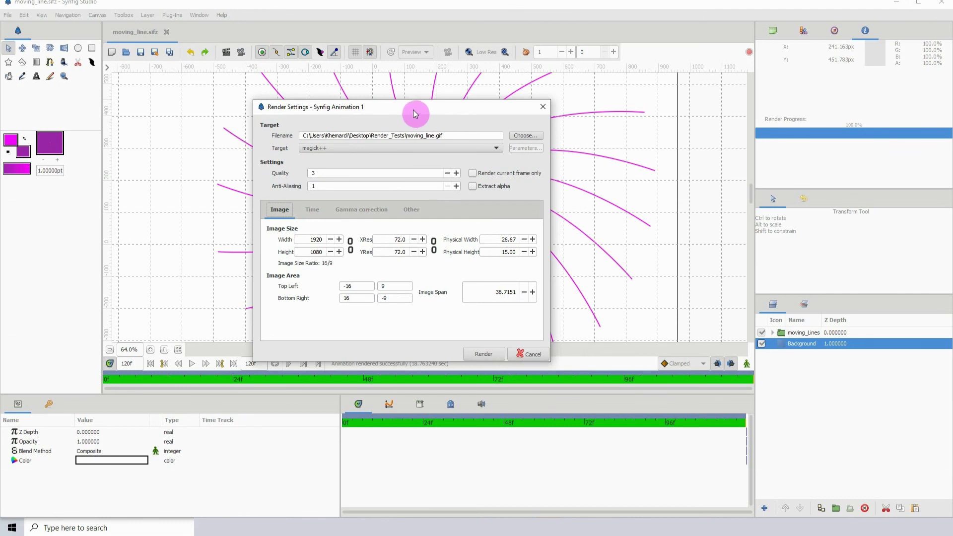
drag(413, 112, 430, 99)
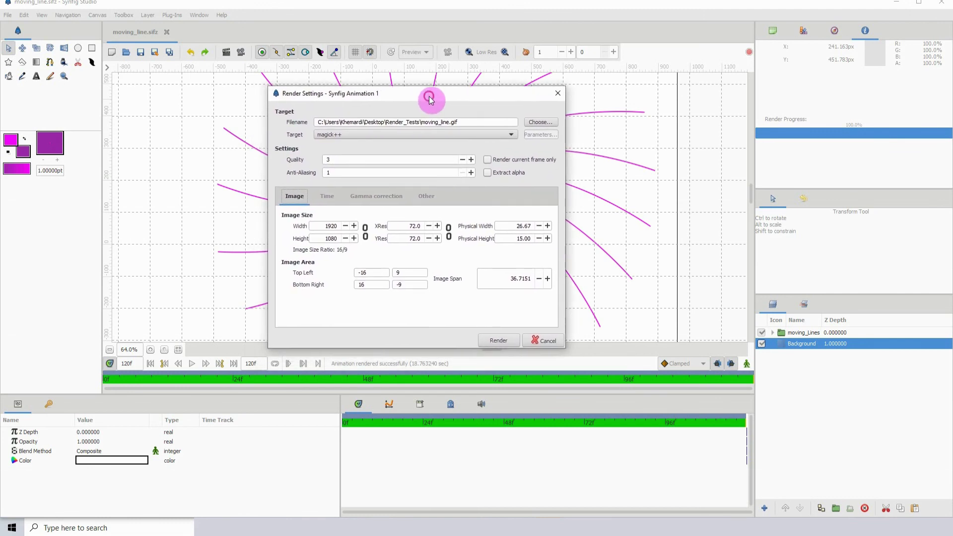